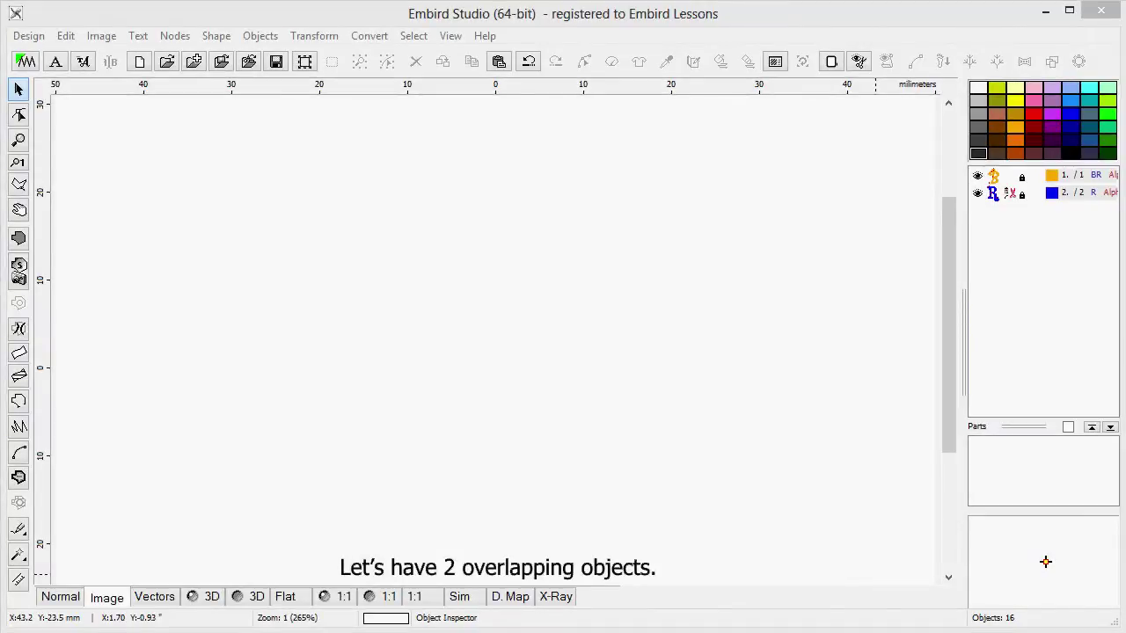
Display the two overlapping letters and create outline elements around both with Auto Outliner, declining the compact outline arrangement.
left_click(76, 602)
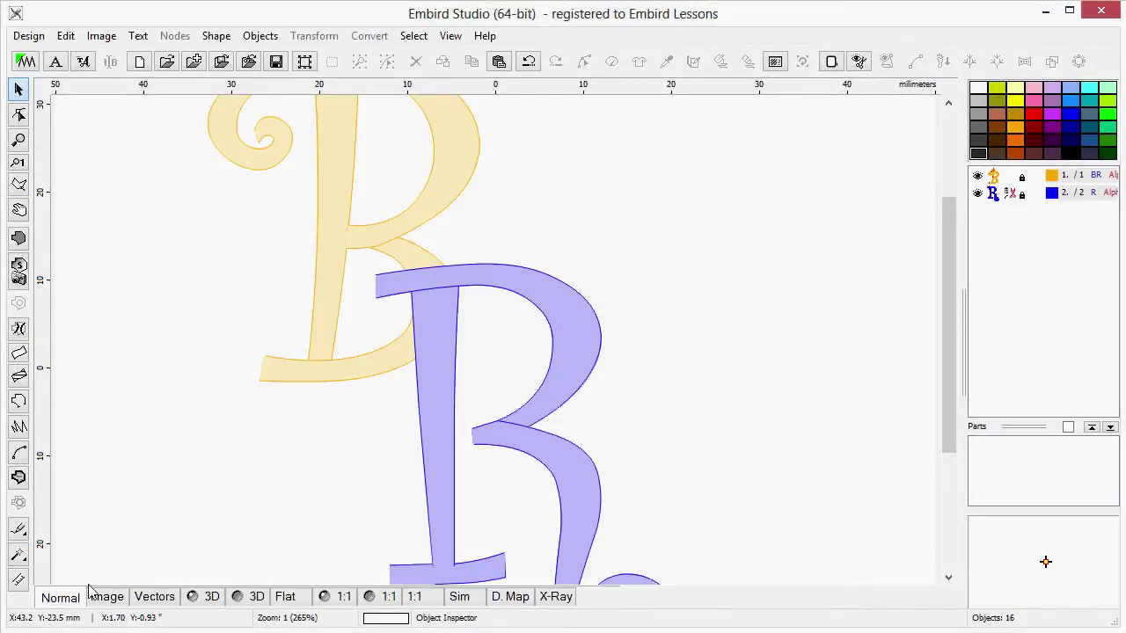
scroll(138, 542, "down", 1)
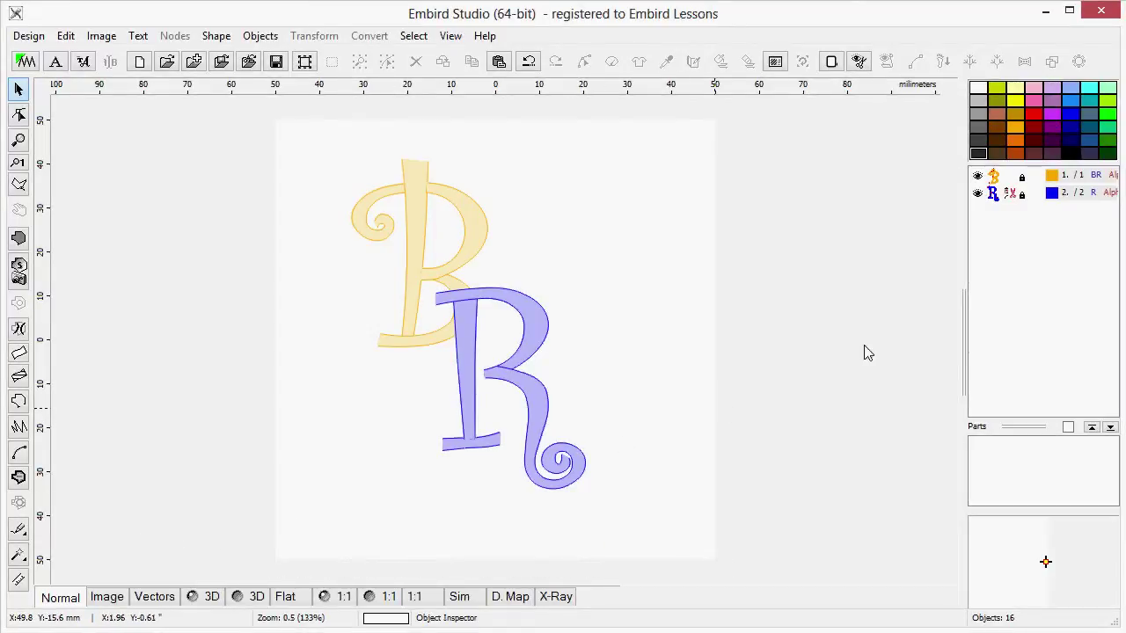
left_click(1011, 194)
left_click(1011, 178, "shift")
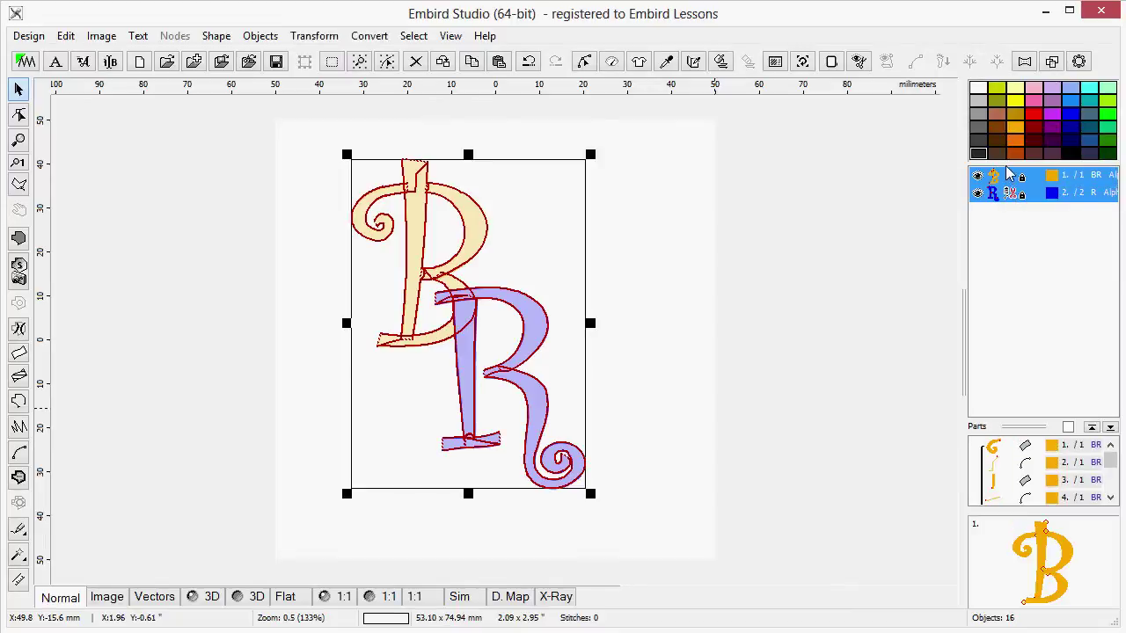
left_click(1050, 63)
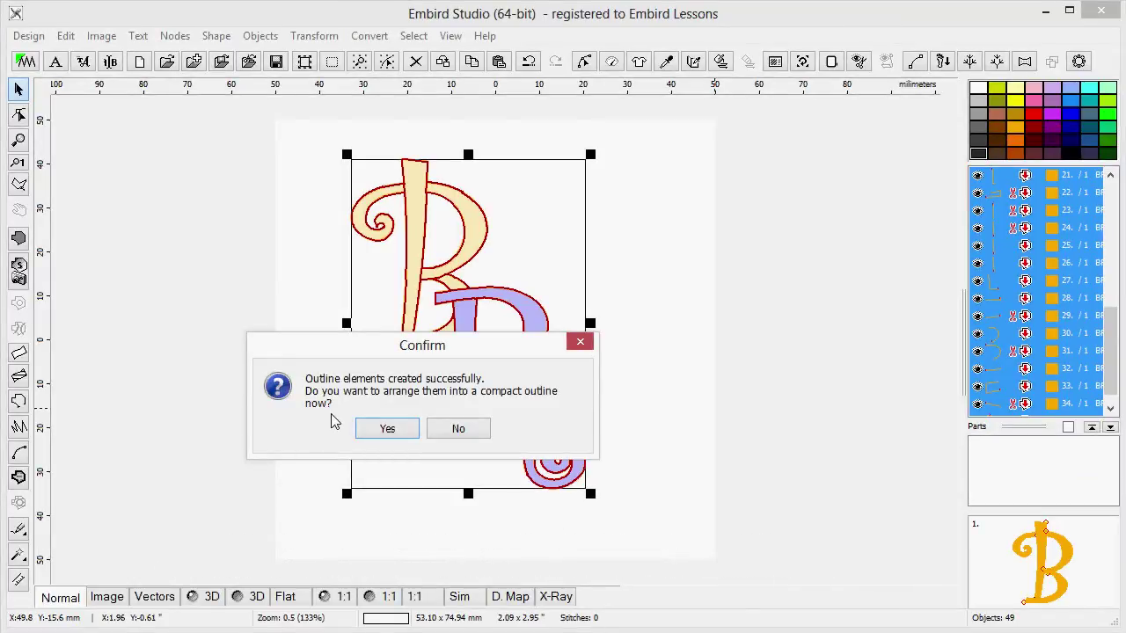
left_click(456, 431)
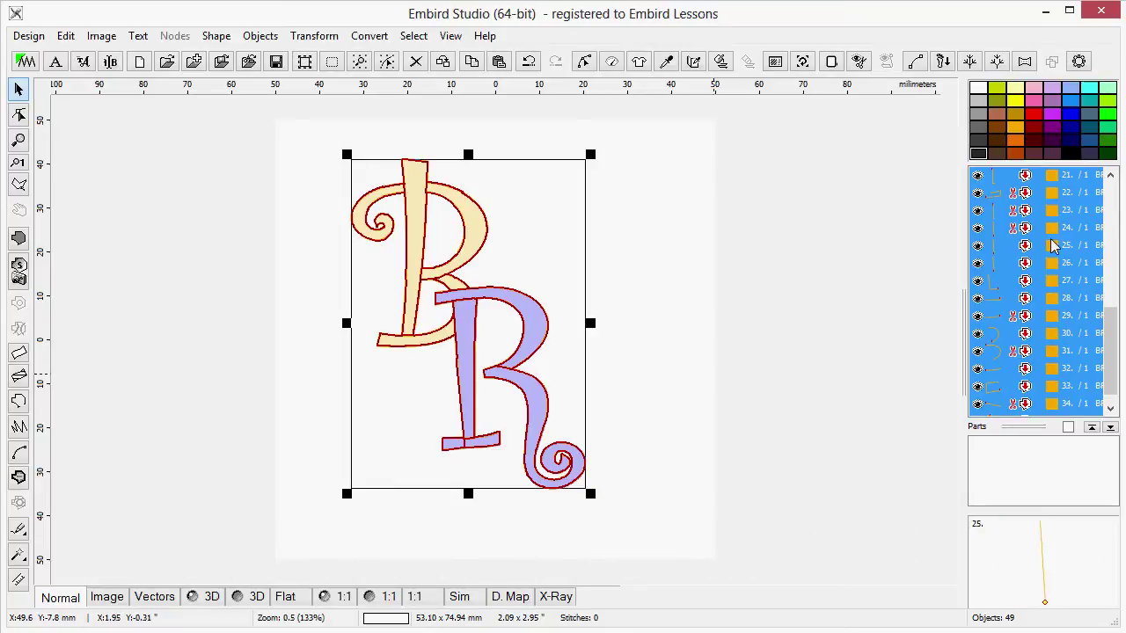
Recolor the new outline elements near-black and delete the short connection line crossing the base of the R.
left_click(977, 154)
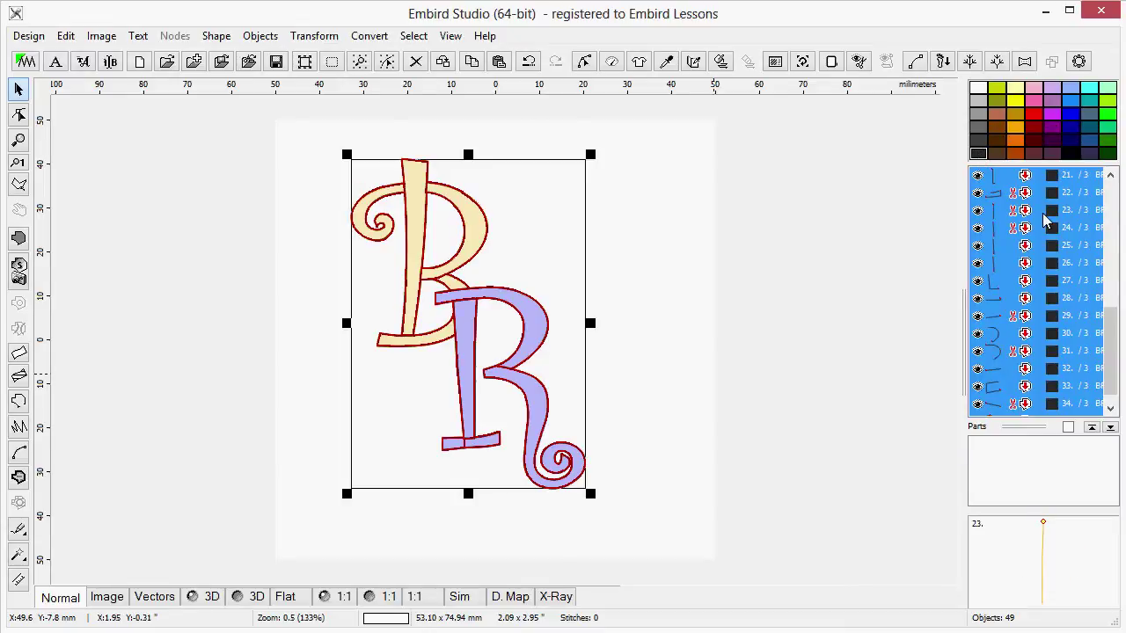
left_click(690, 345)
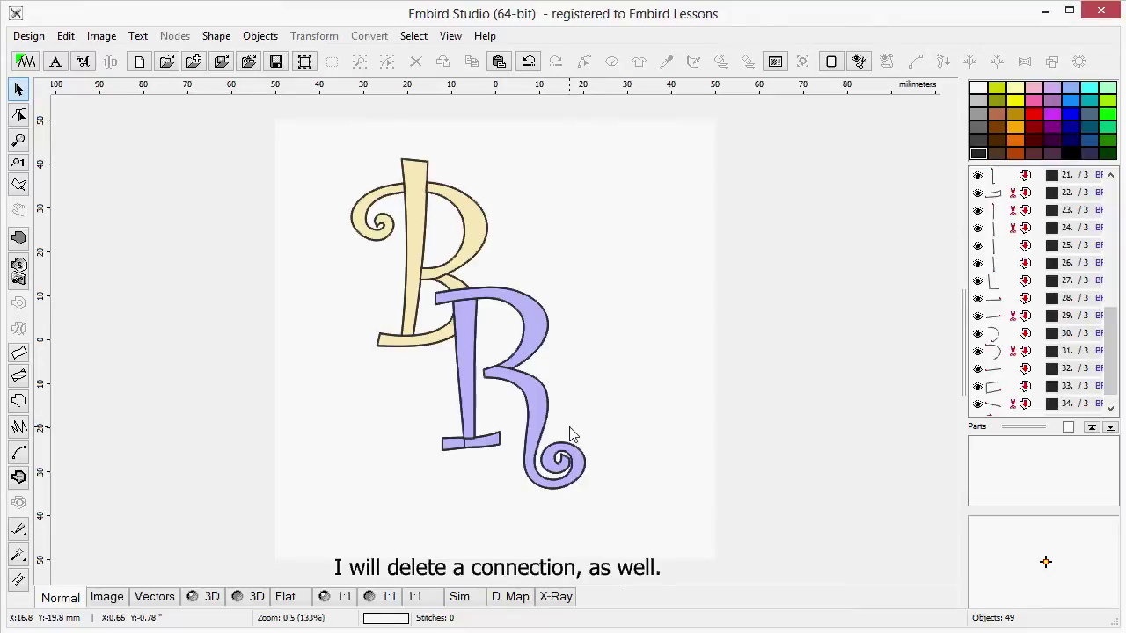
left_click(466, 447)
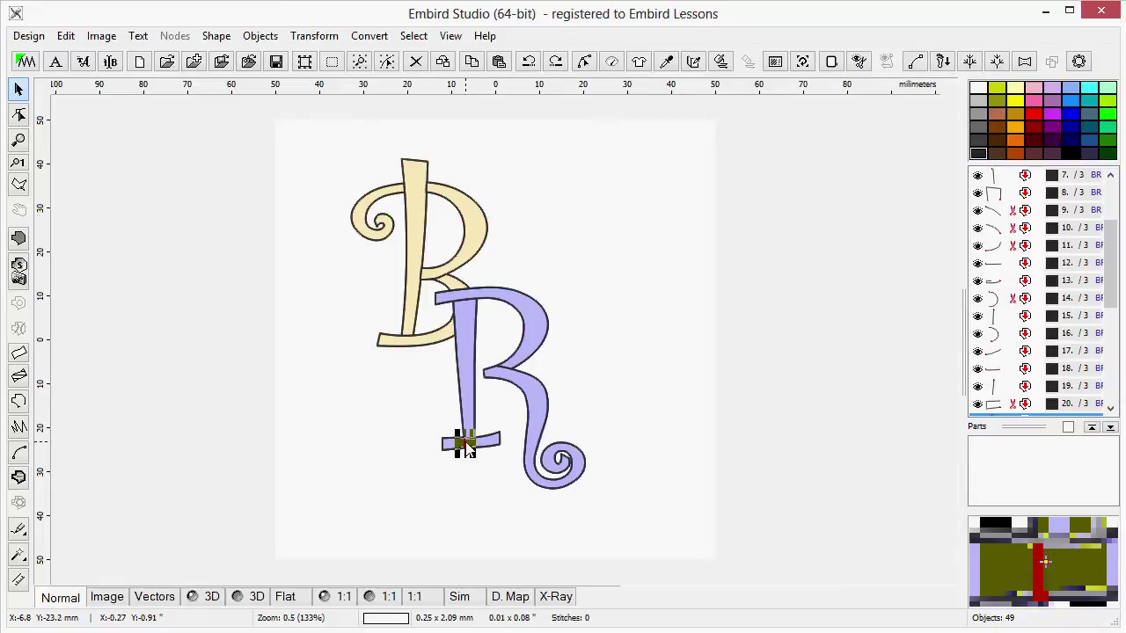
right_click(488, 426)
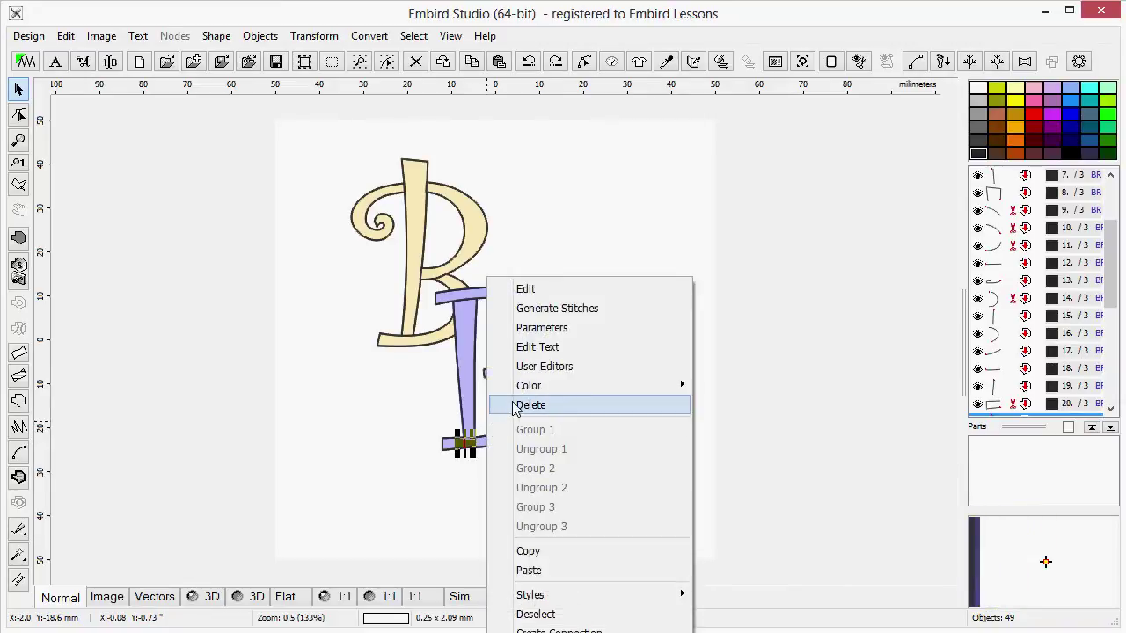
left_click(563, 404)
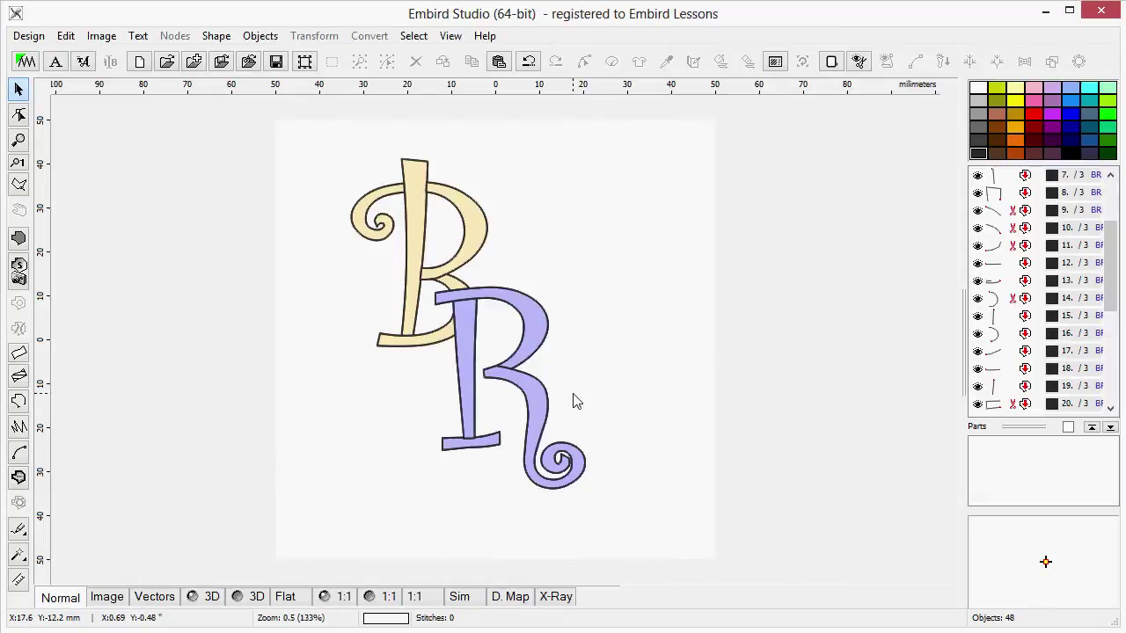
Widen the object list and merge all the single-stitch outline elements into one object with Arrange Outline Parts.
left_click_drag(971, 350, 831, 347)
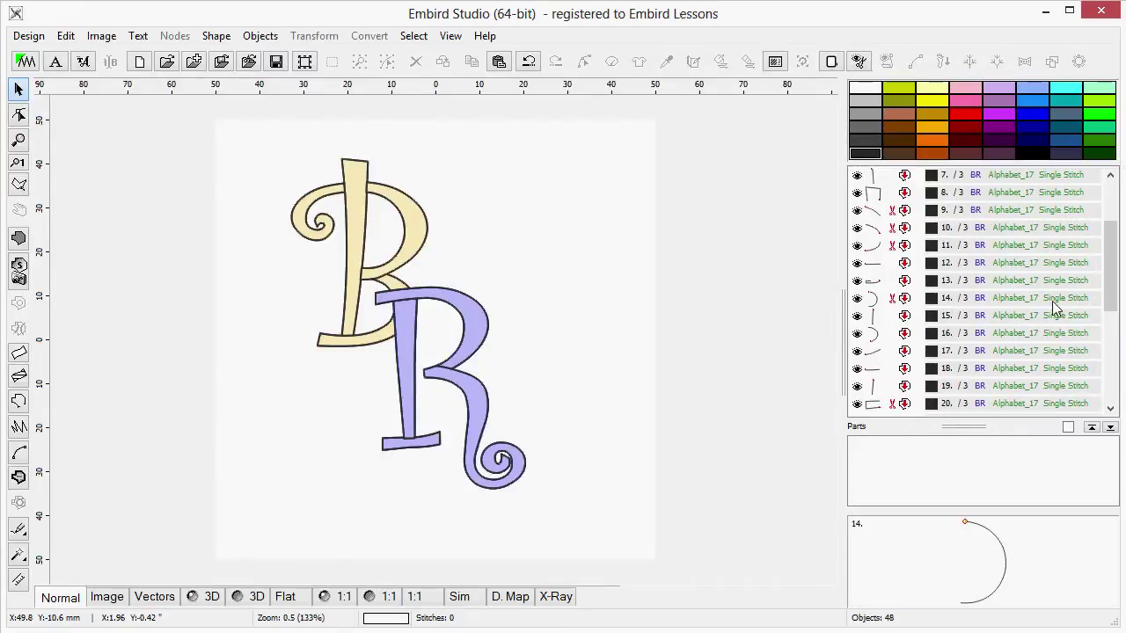
left_click_drag(1115, 299, 1066, 218)
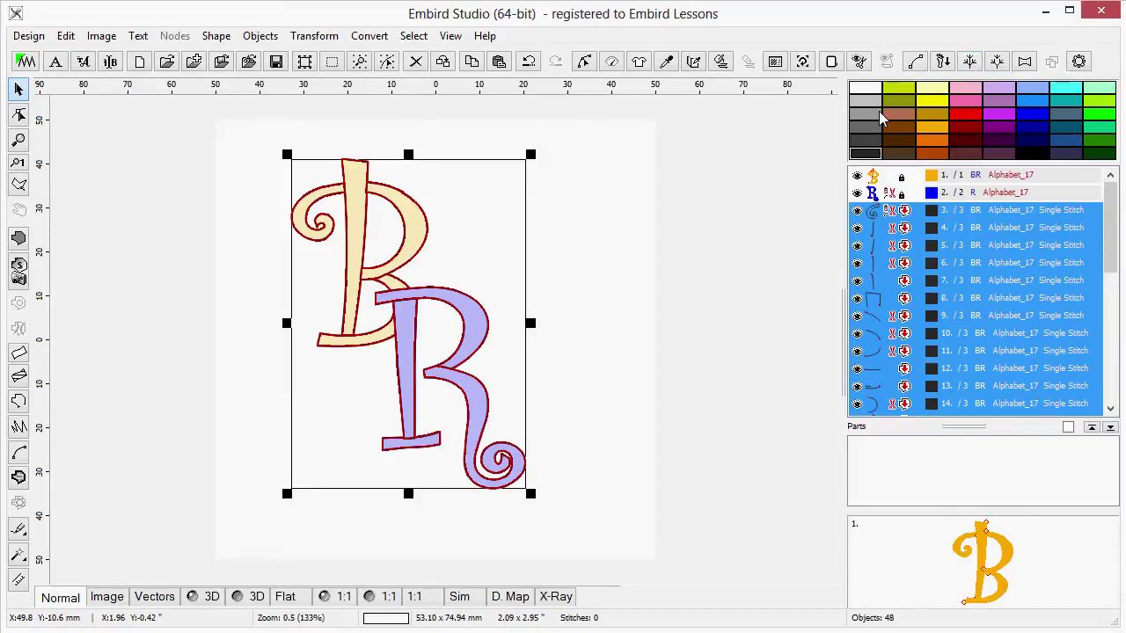
left_click(334, 37)
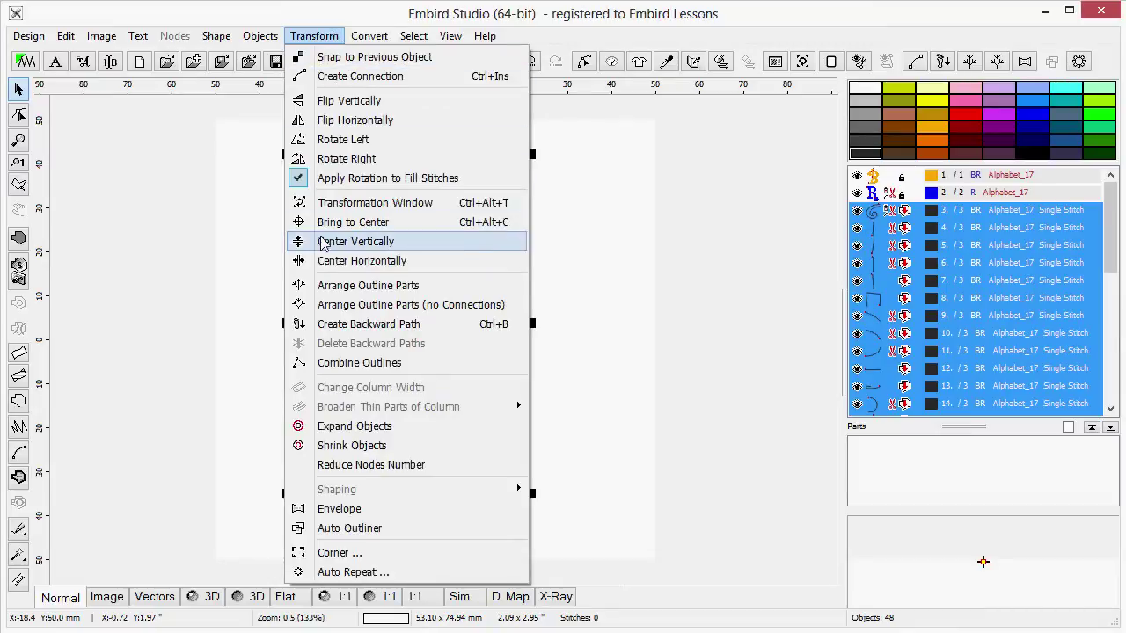
left_click(461, 291)
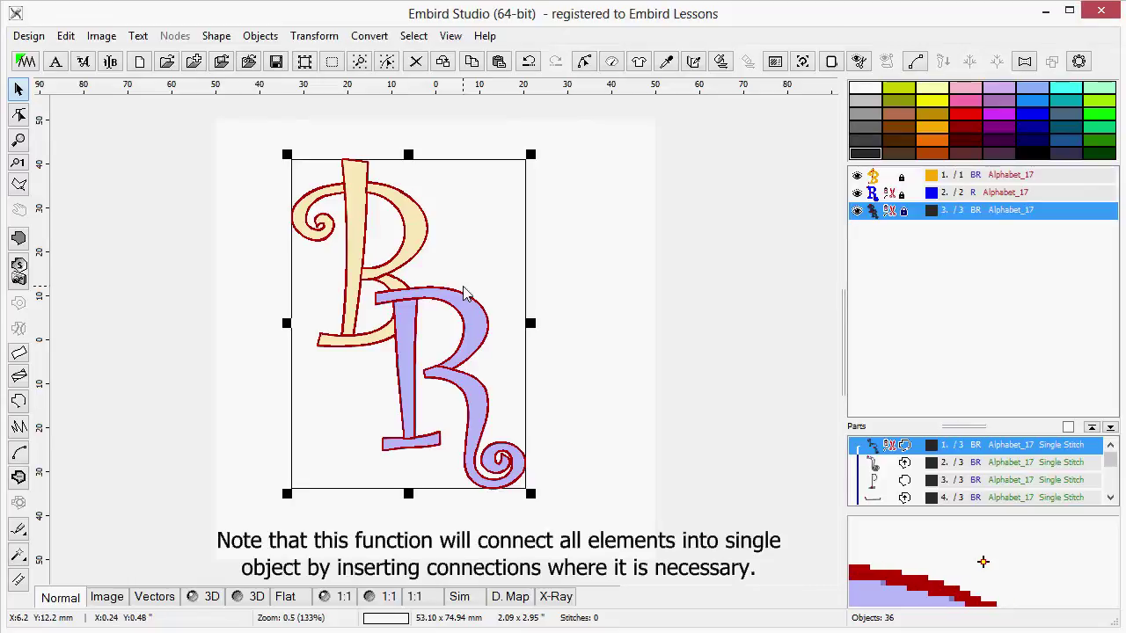
Generate stitches for the arranged black outline object and play its sew simulation.
mouse_move(870, 218)
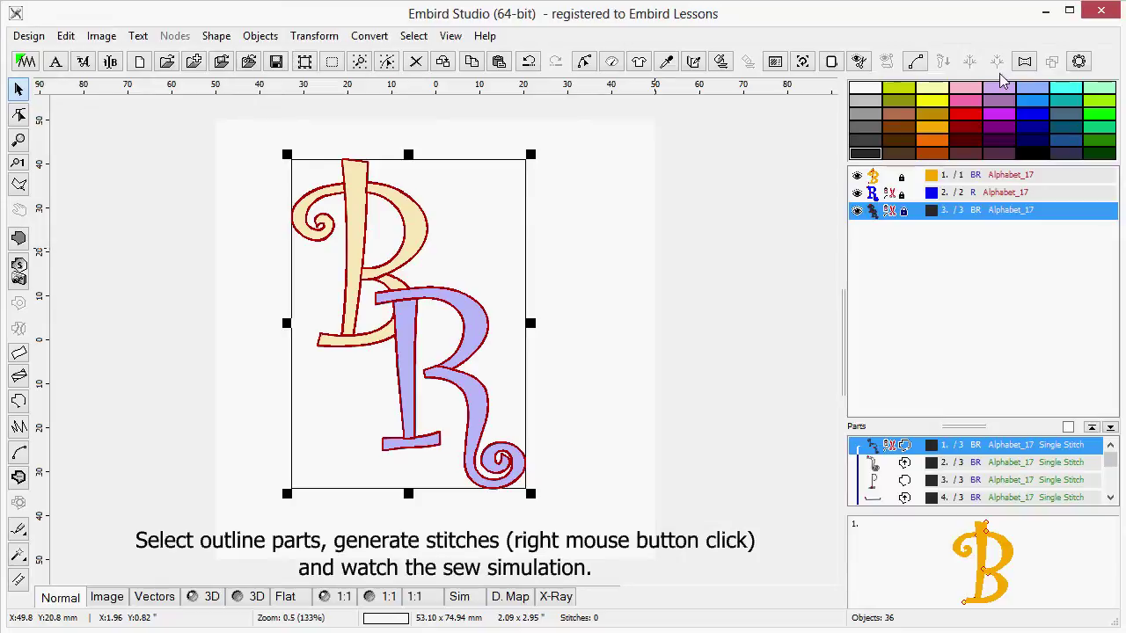
left_click(938, 220)
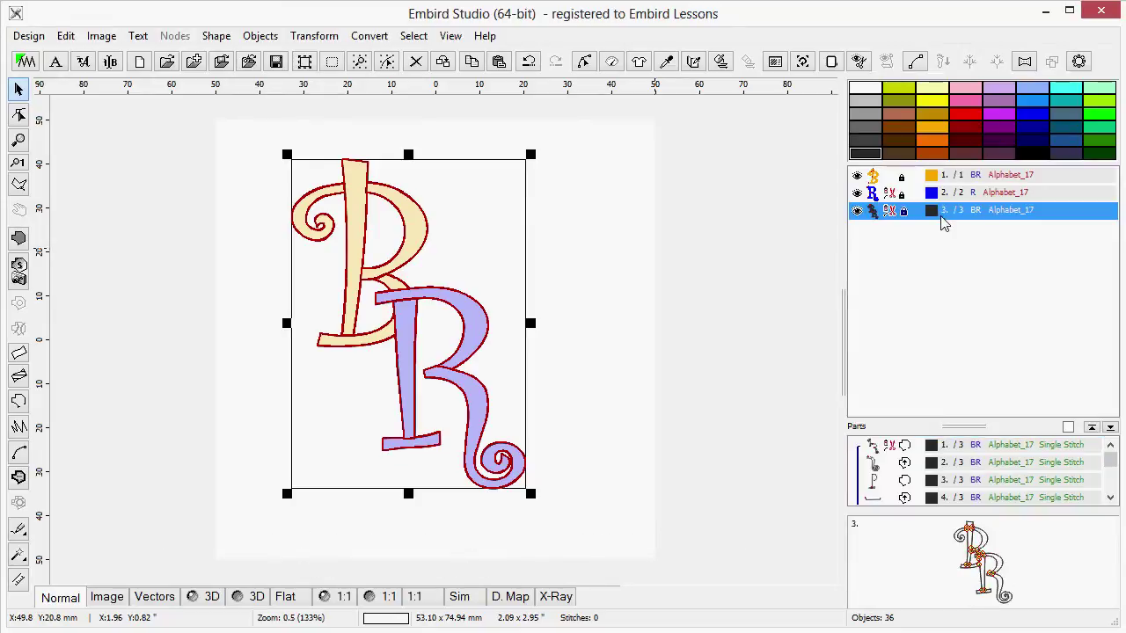
right_click(603, 274)
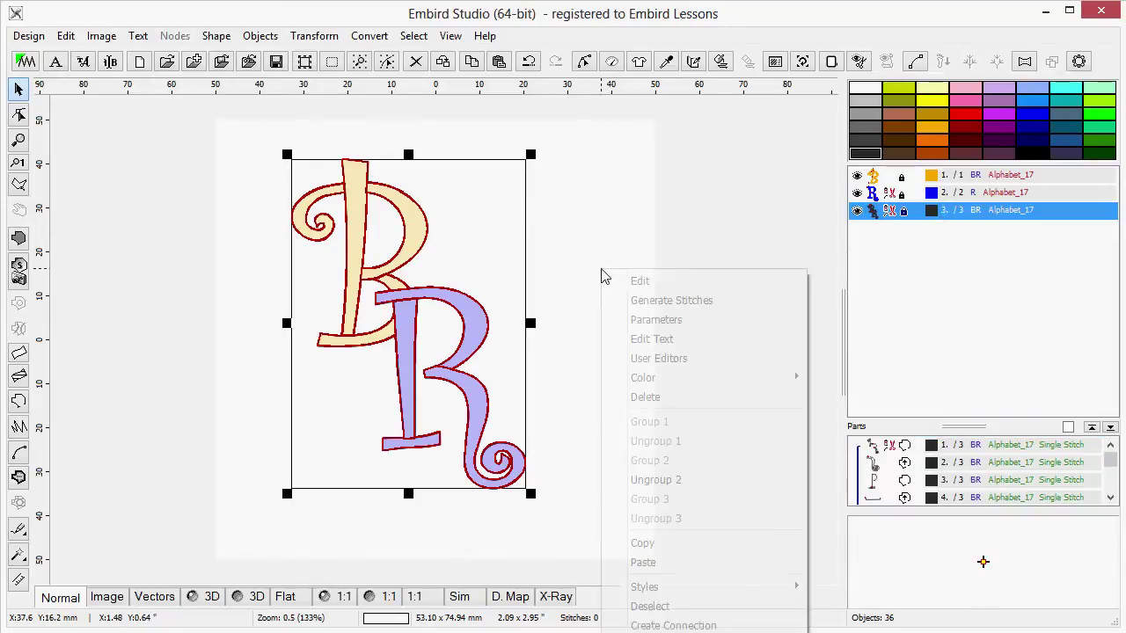
left_click(725, 302)
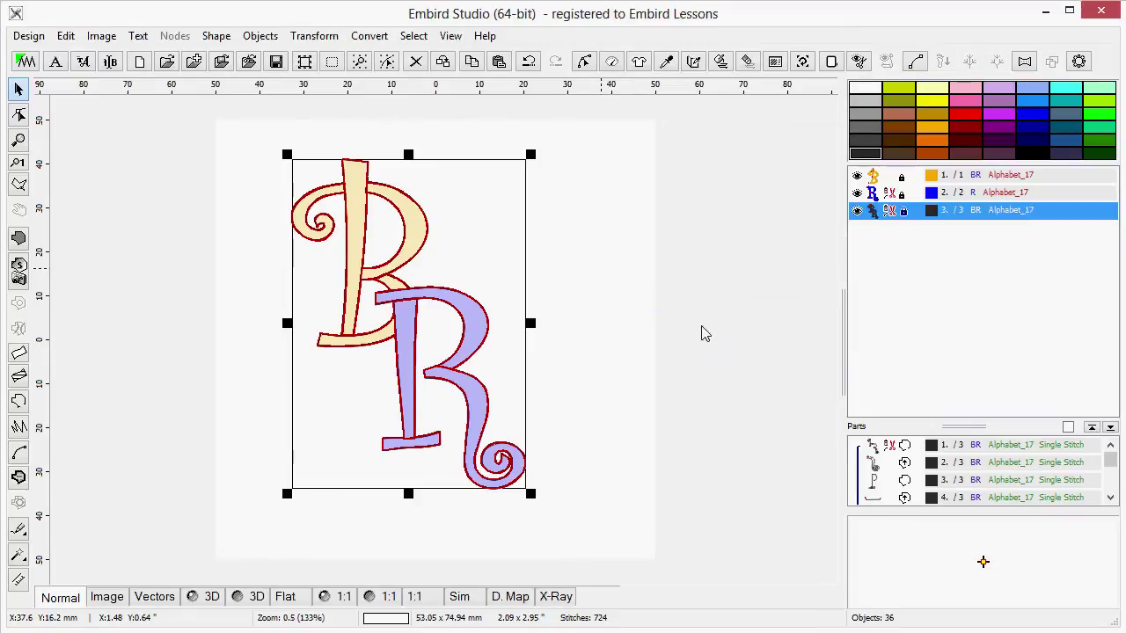
left_click(477, 597)
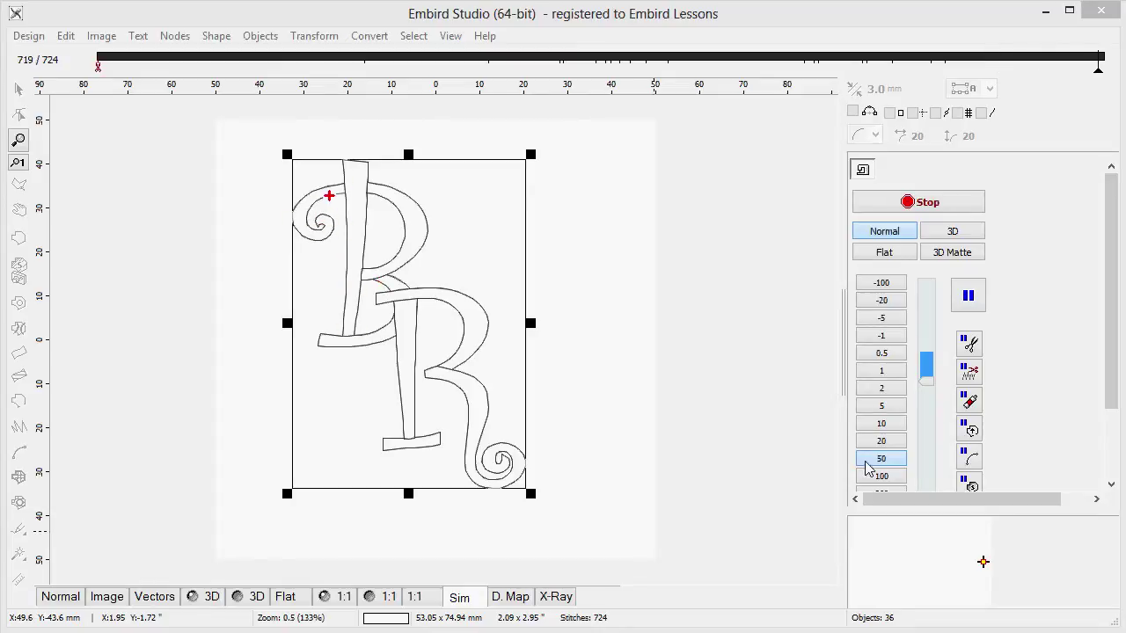
Undo the outlining back to the two plain letters and show them in the normal view.
left_click(111, 604)
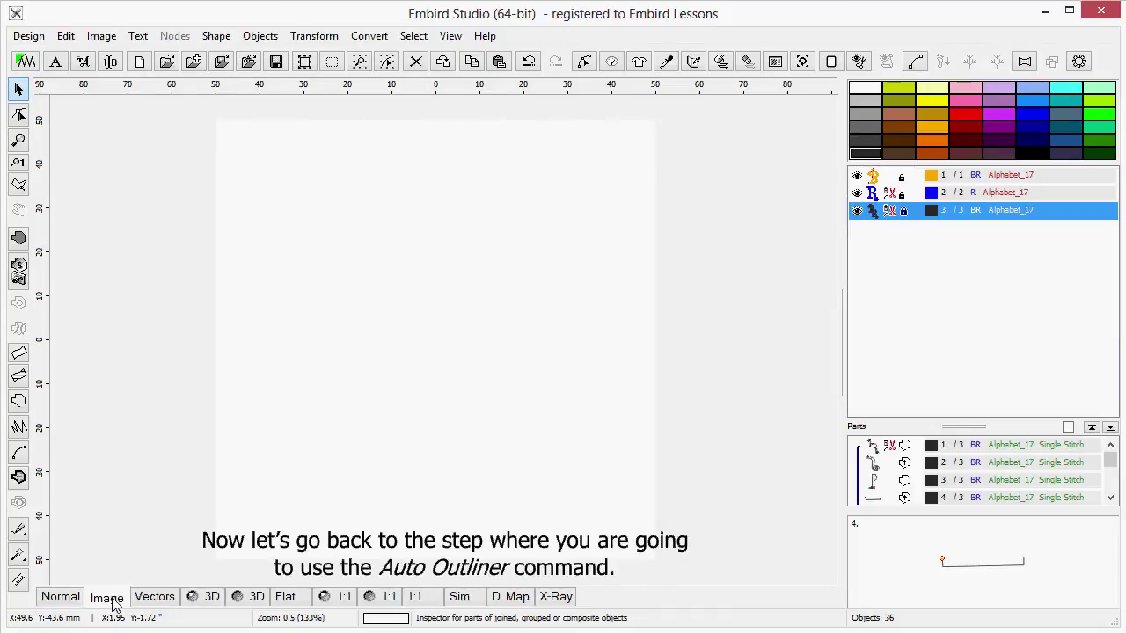
key("ctrl+z")
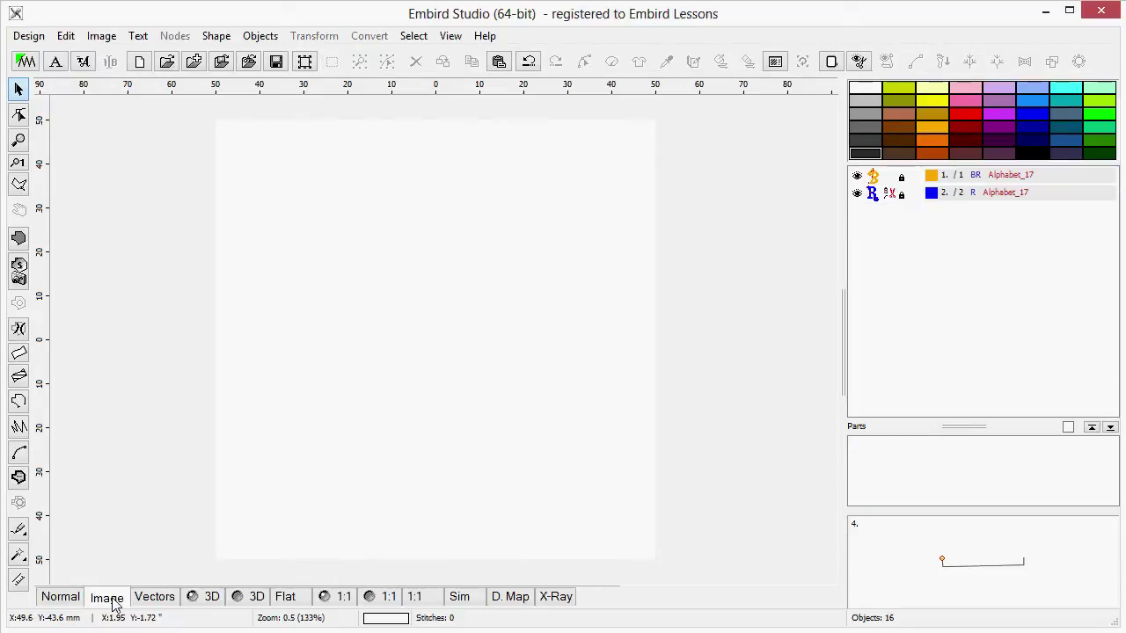
left_click(80, 596)
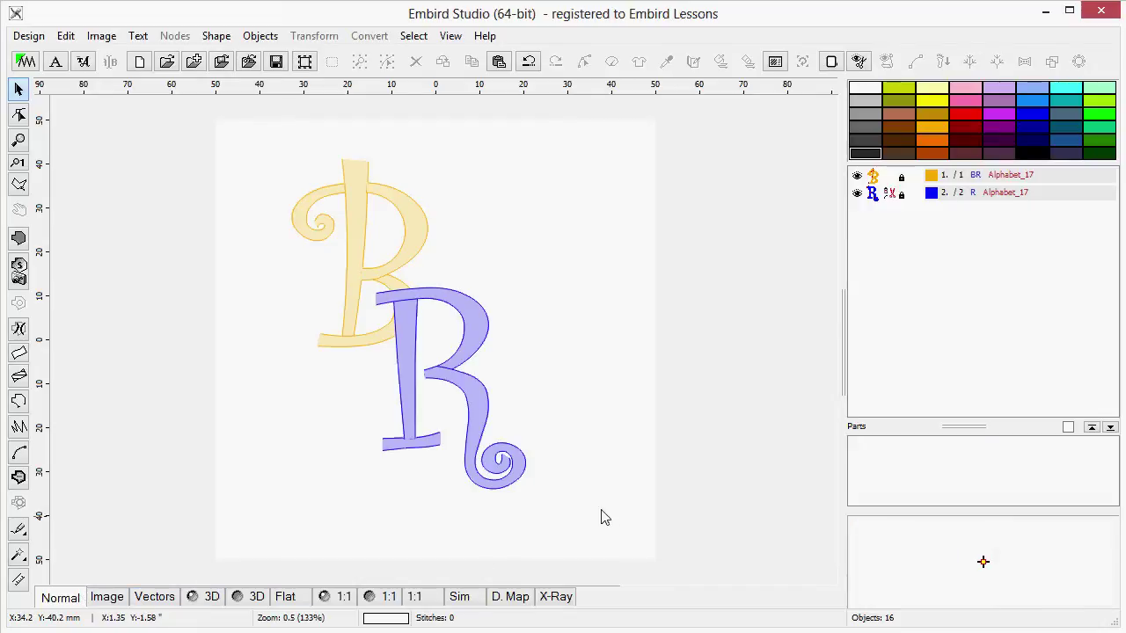
Run Auto Outliner on both letters again, accepting the compact outline arrangement and declining connections between separate objects.
left_click_drag(905, 192, 906, 183)
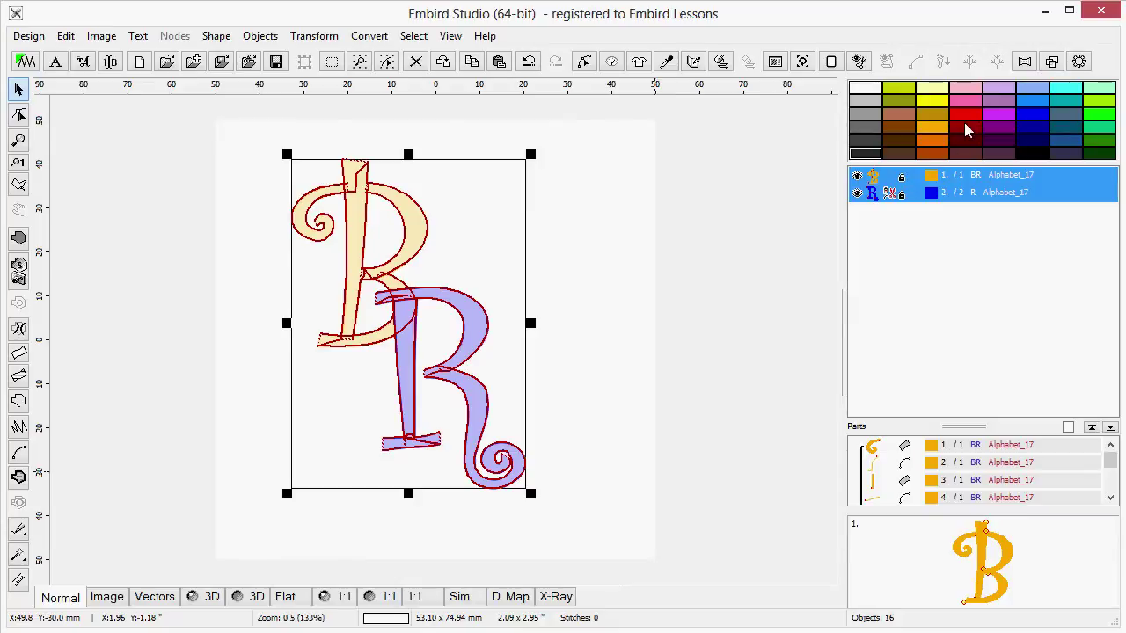
left_click(1051, 62)
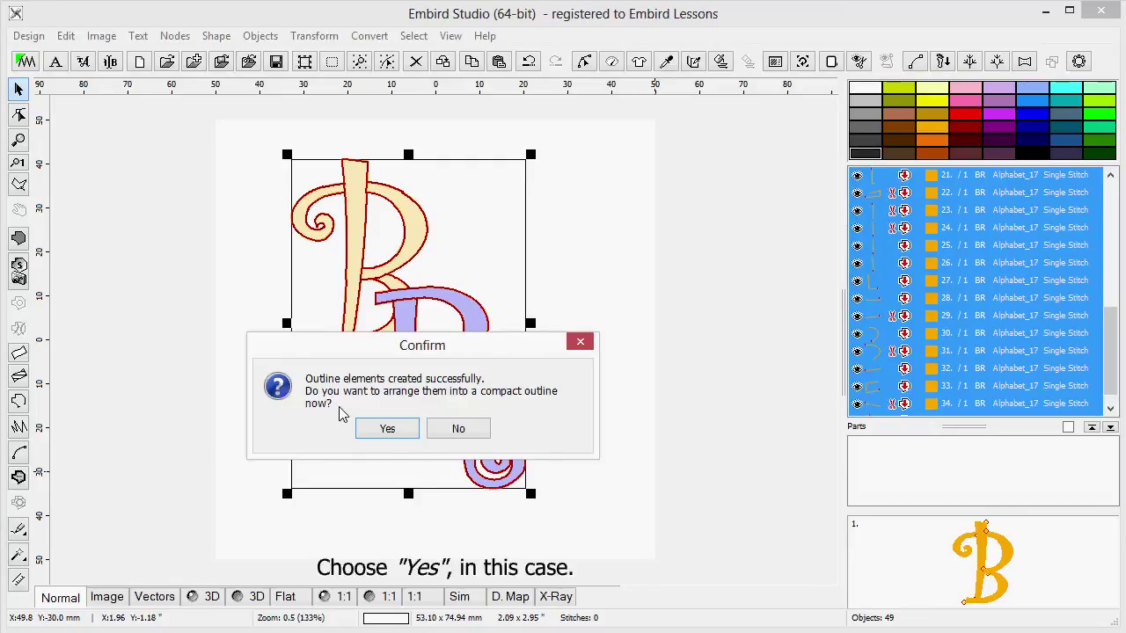
left_click(377, 429)
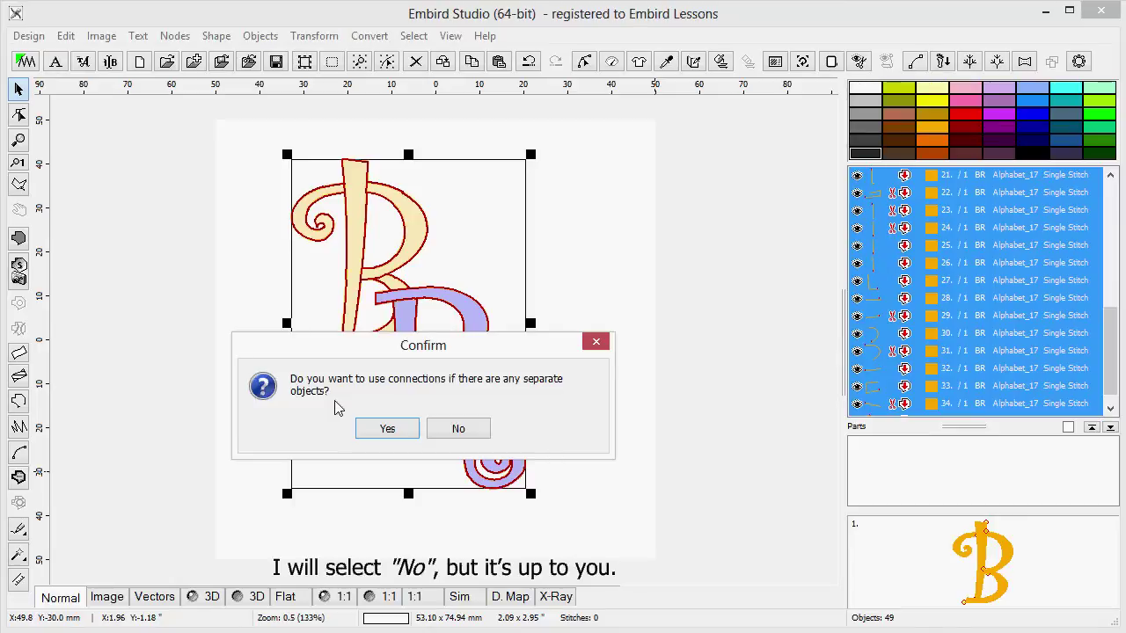
left_click(458, 431)
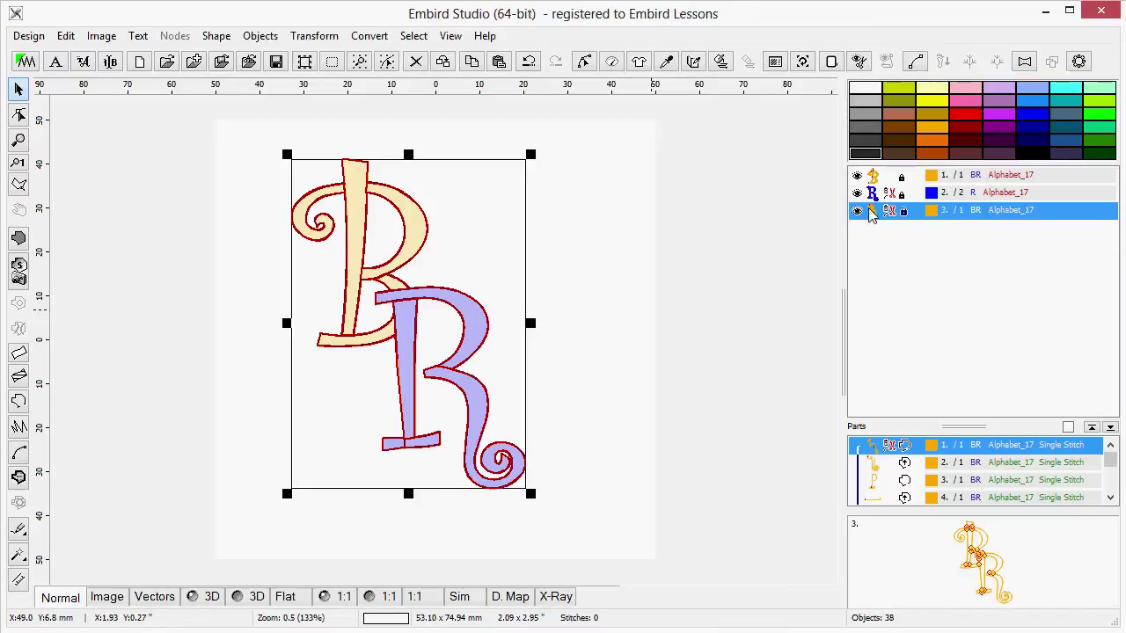
Generate stitches for the compact outline object and play its sew simulation at speed 50.
left_click(913, 246)
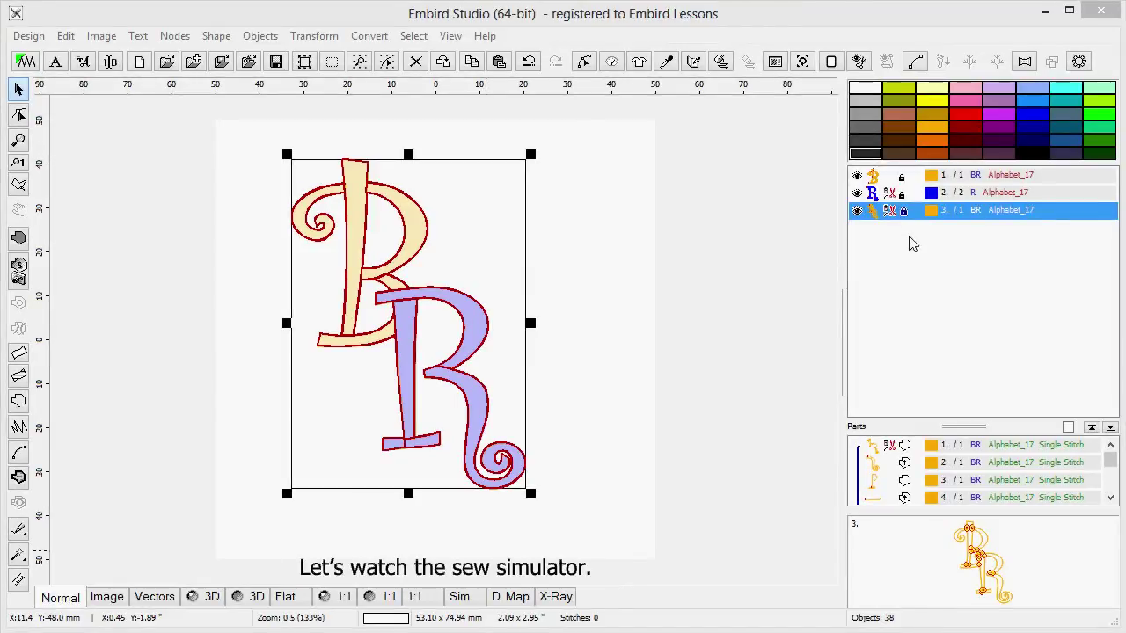
right_click(605, 260)
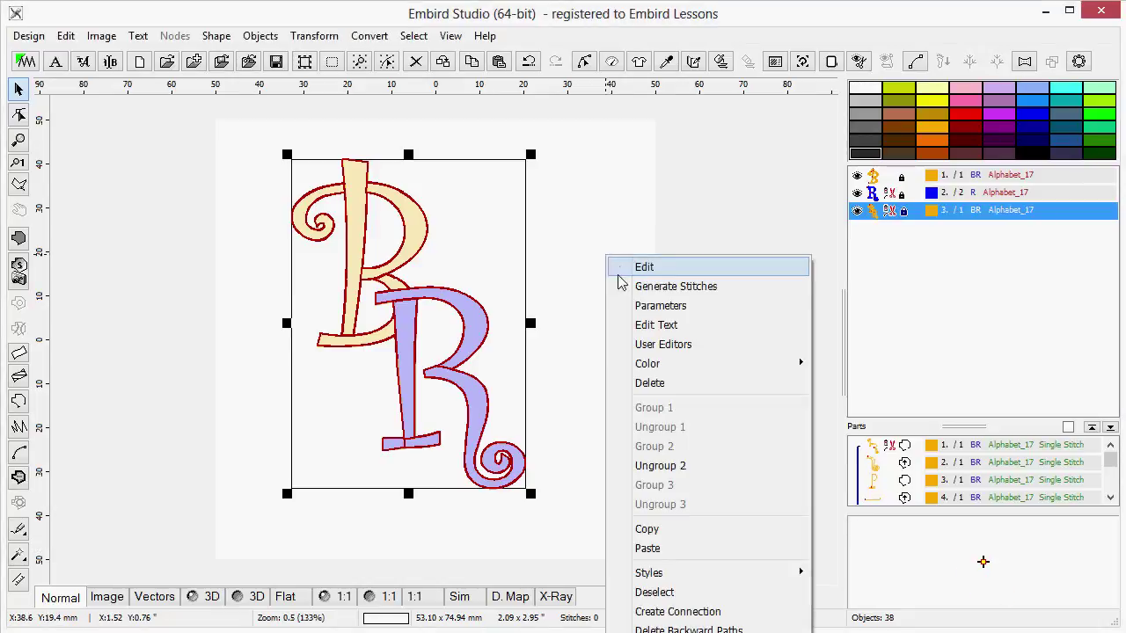
left_click(742, 285)
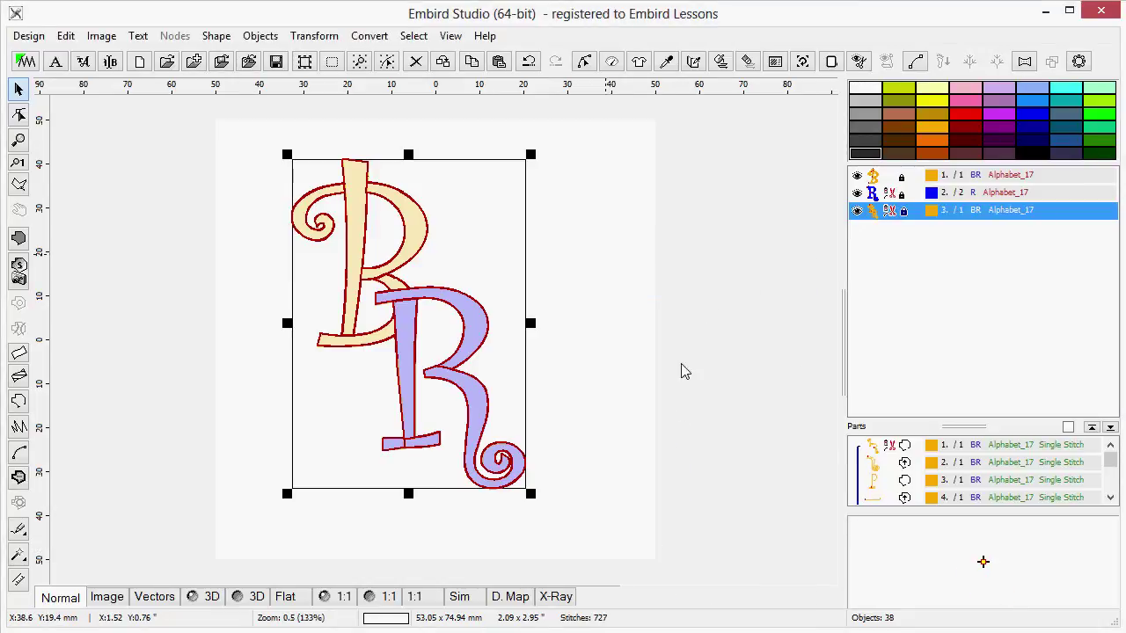
left_click(481, 599)
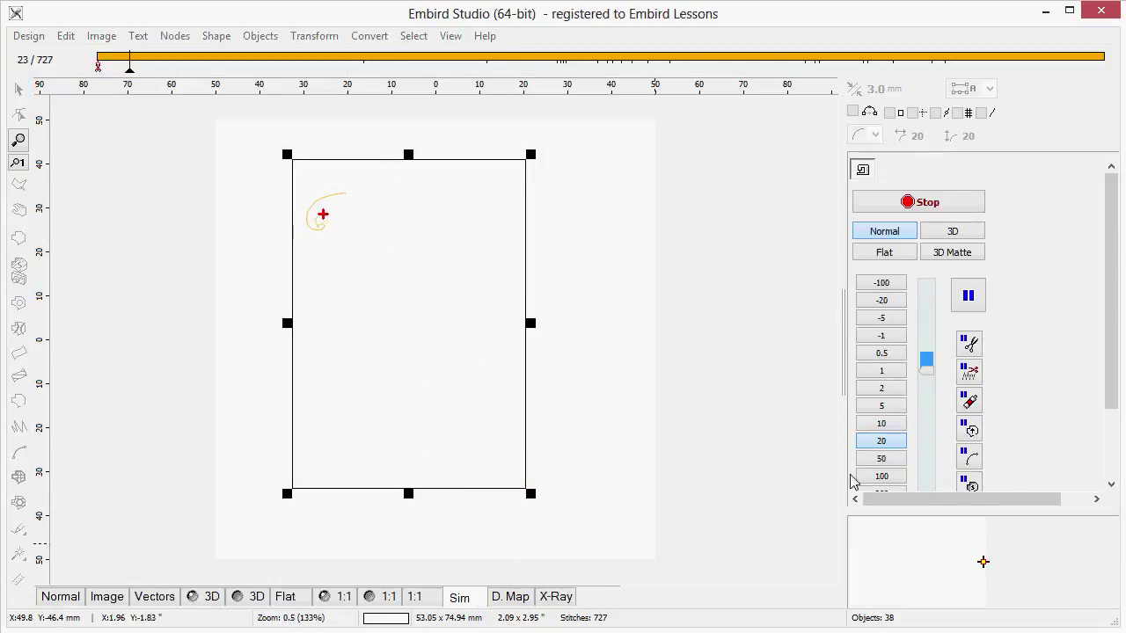
left_click(873, 461)
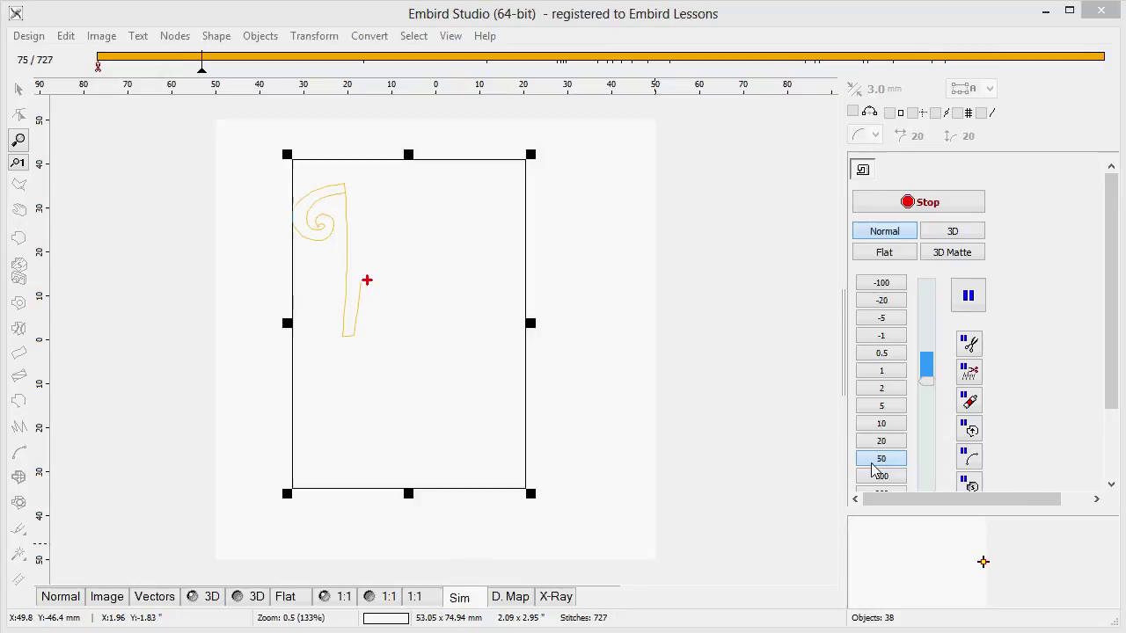